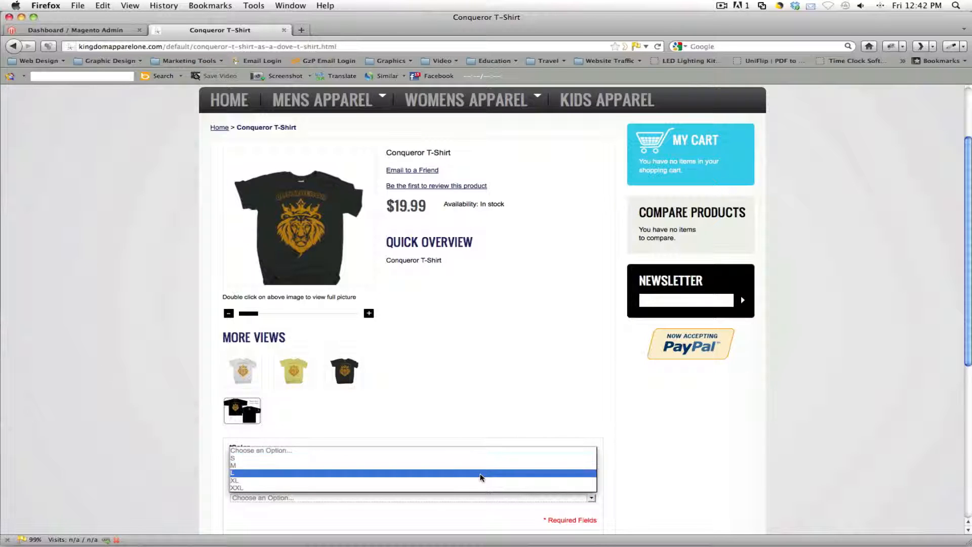
- Preview the Conqueror T-Shirt in white and yellow using its color swatches
left_click(630, 466)
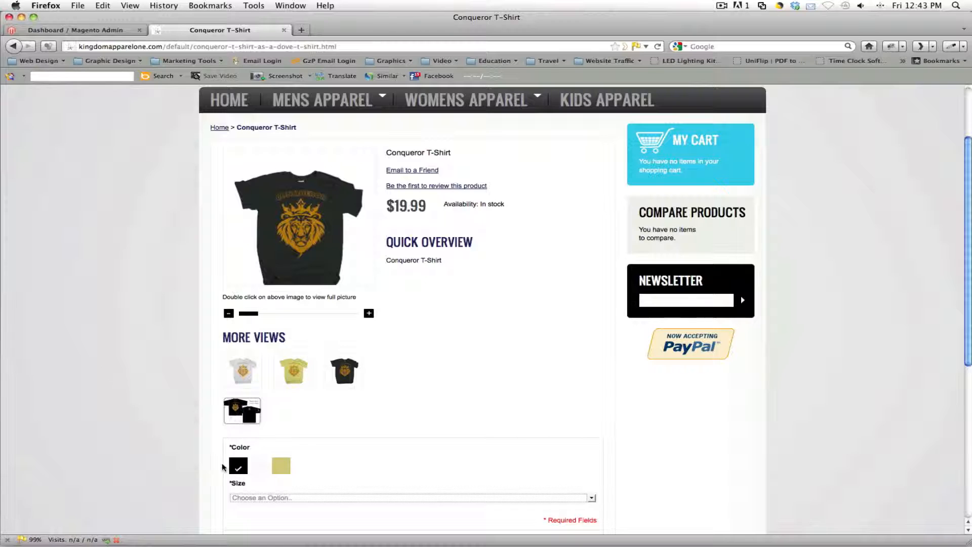
left_click(259, 466)
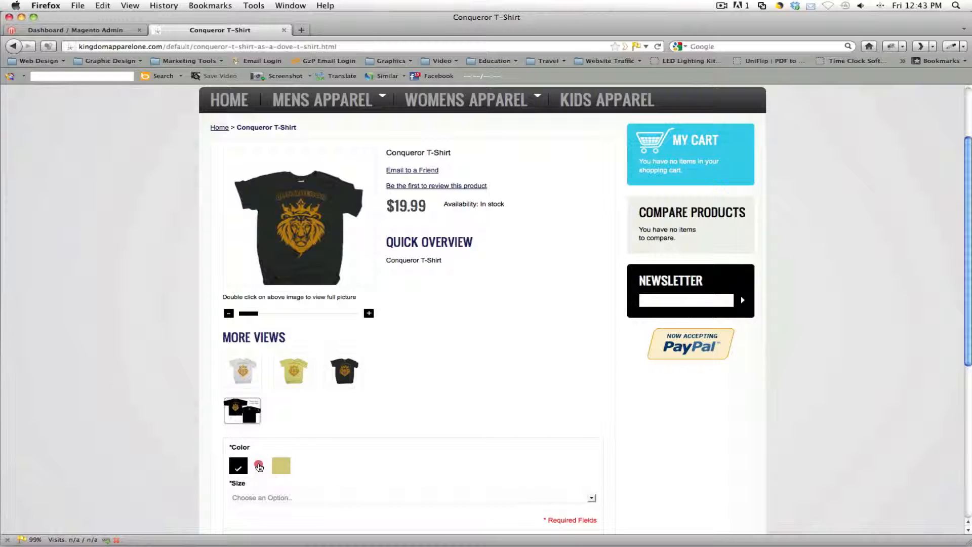
left_click(282, 466)
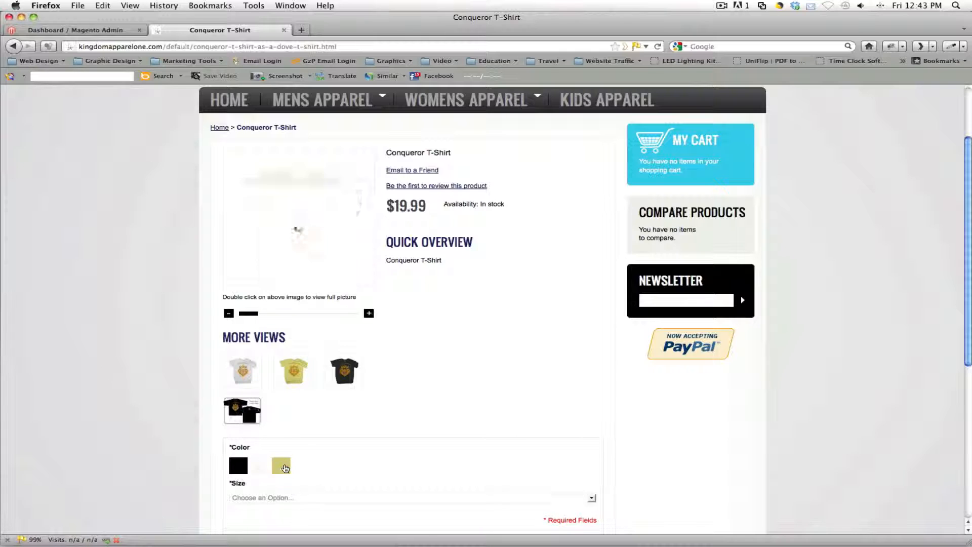
left_click(259, 466)
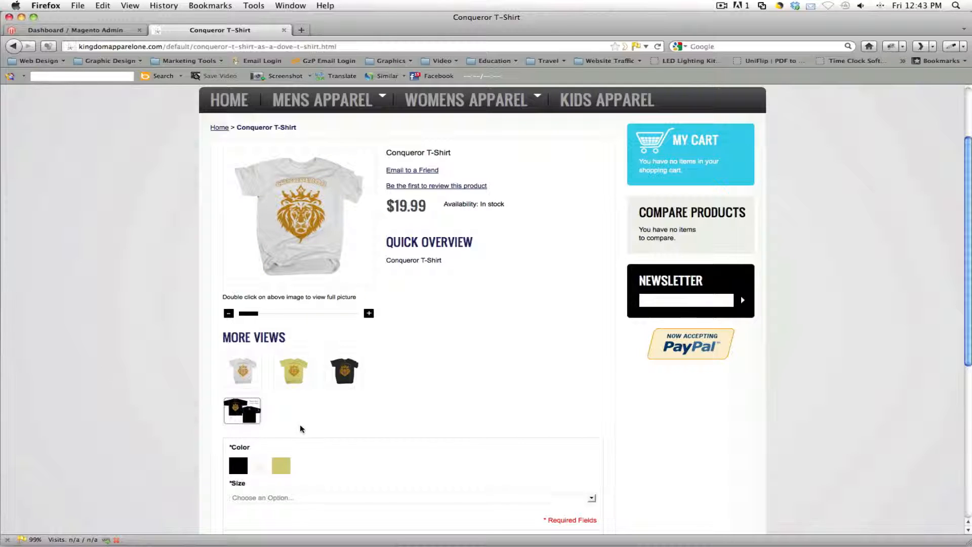
left_click(281, 466)
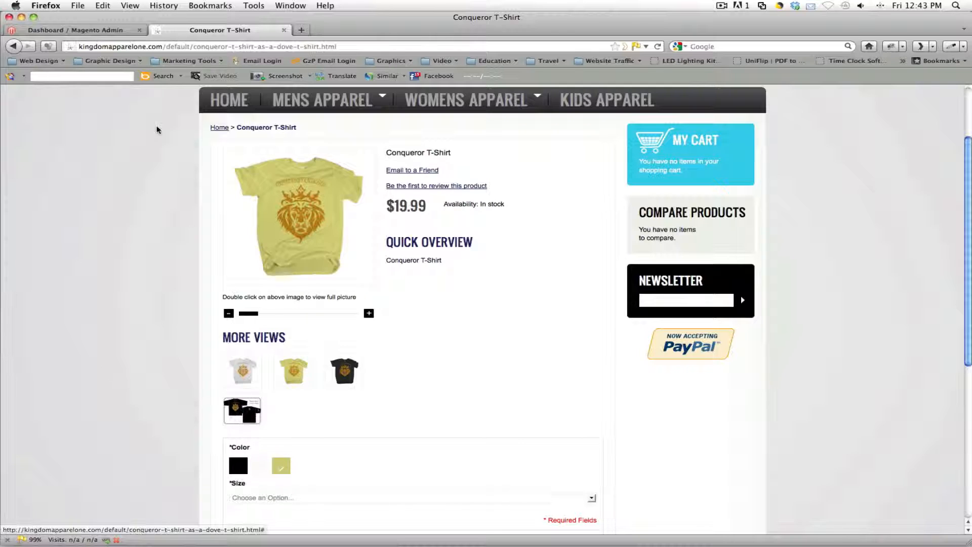
- Switch to the Magento admin, go to product management and start adding a new product
left_click(76, 31)
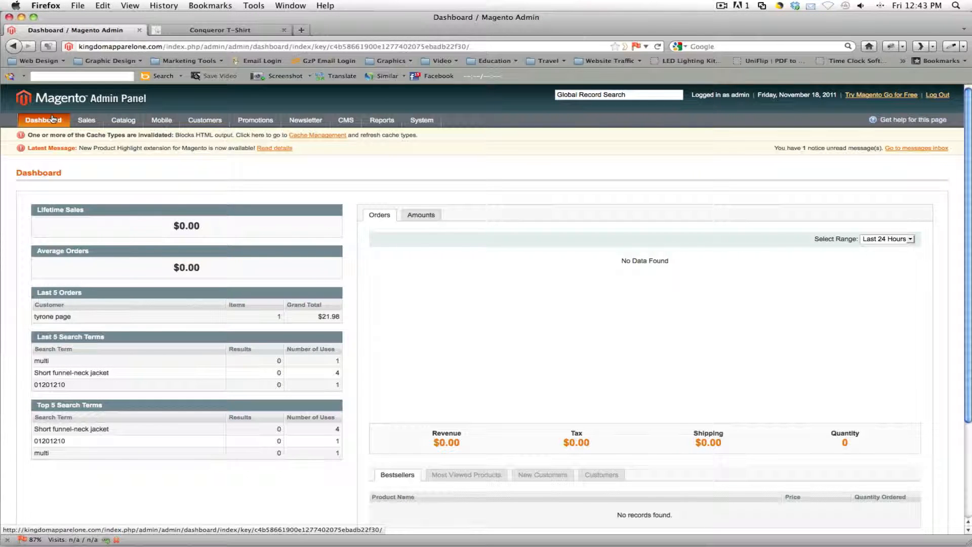
mouse_move(78, 119)
mouse_move(110, 122)
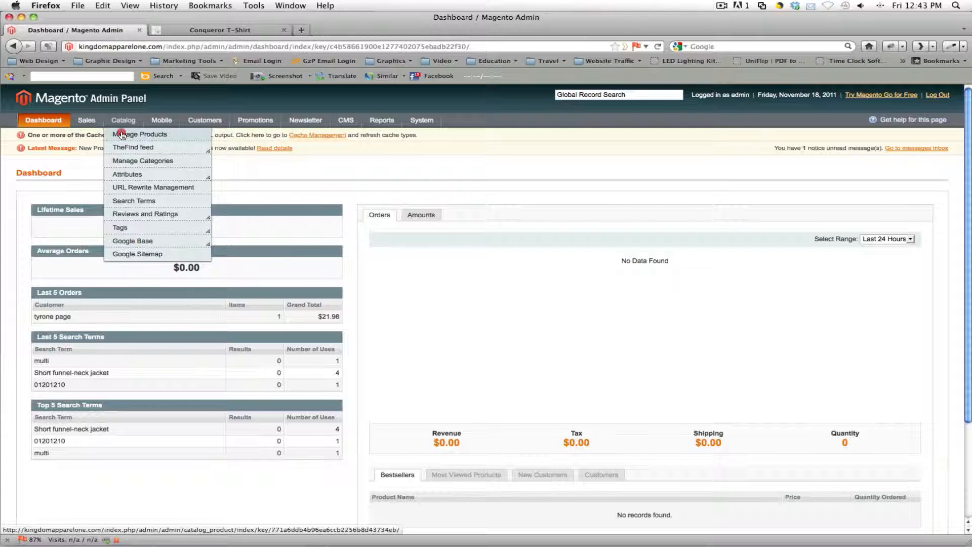
left_click(123, 134)
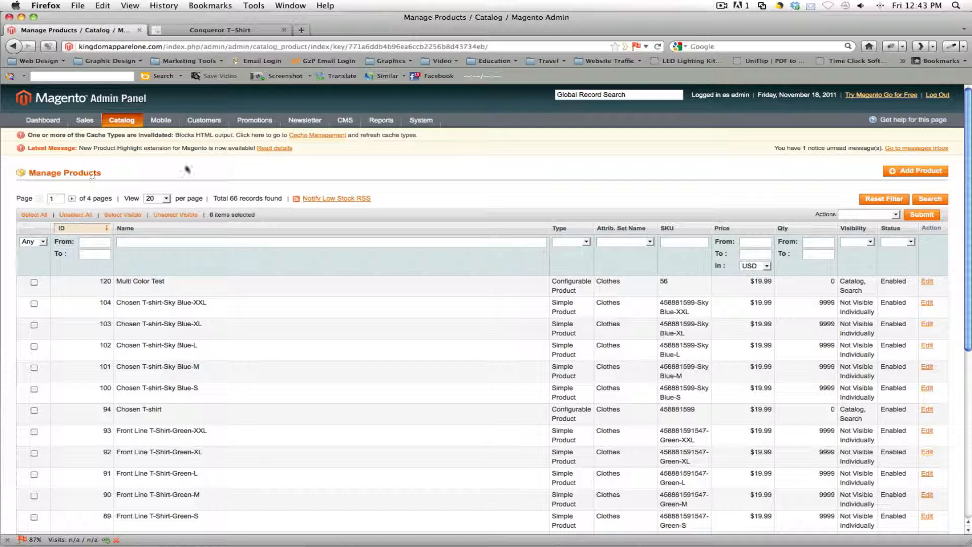
left_click(916, 171)
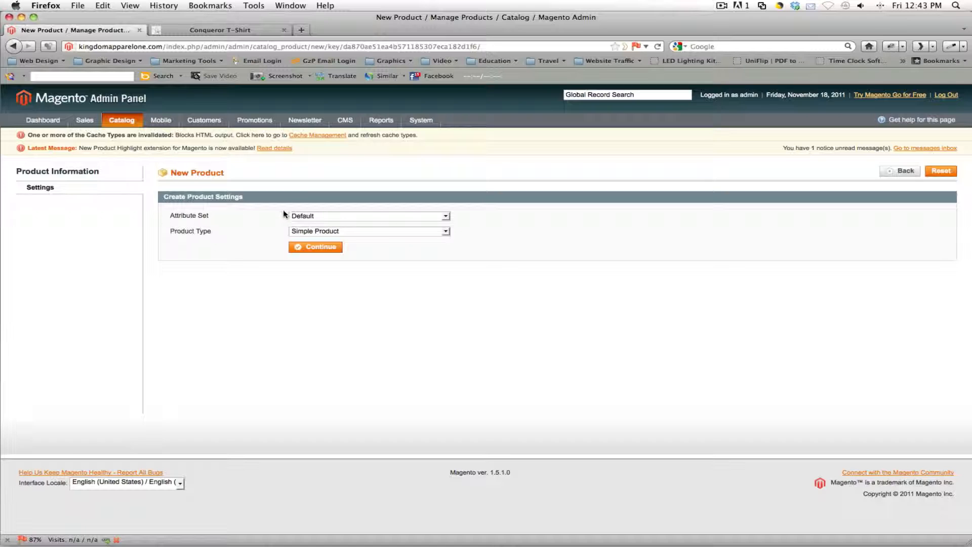
- Set the new product's attribute set to Clothes and its type to Configurable Product, and continue
left_click(303, 216)
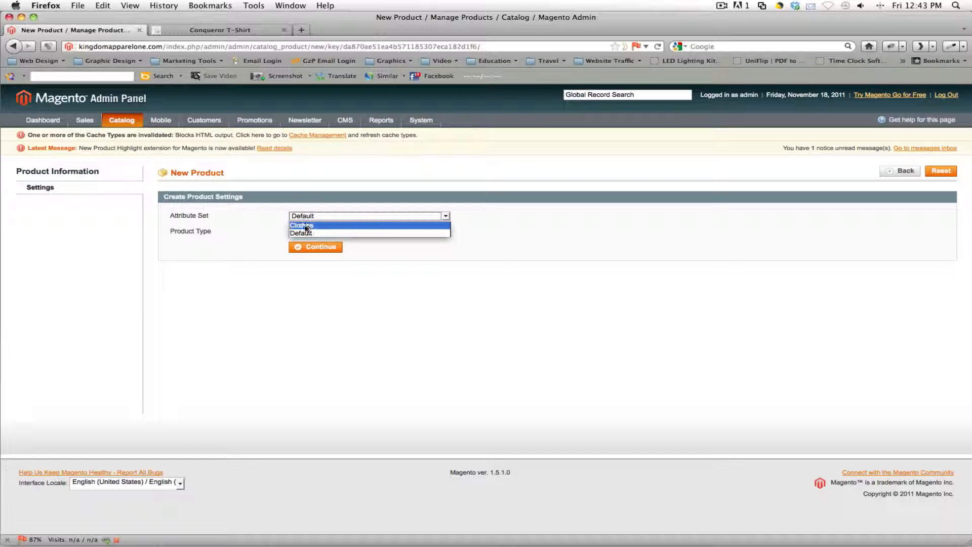
left_click(307, 225)
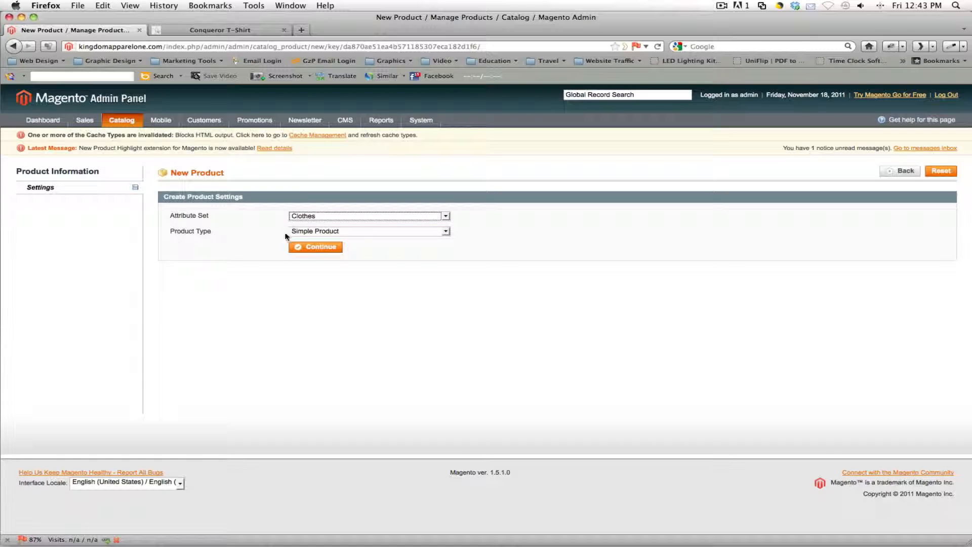
left_click(310, 232)
left_click(307, 256)
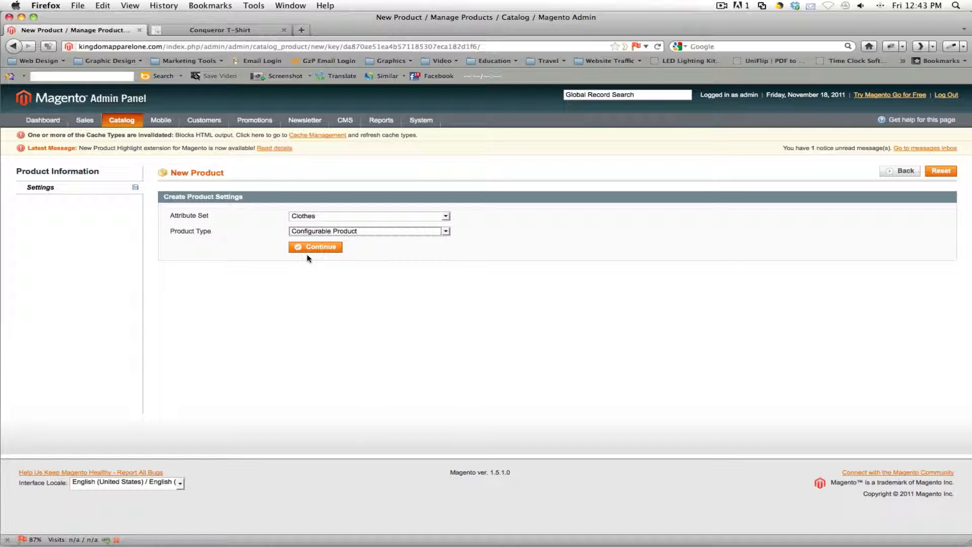
left_click(309, 251)
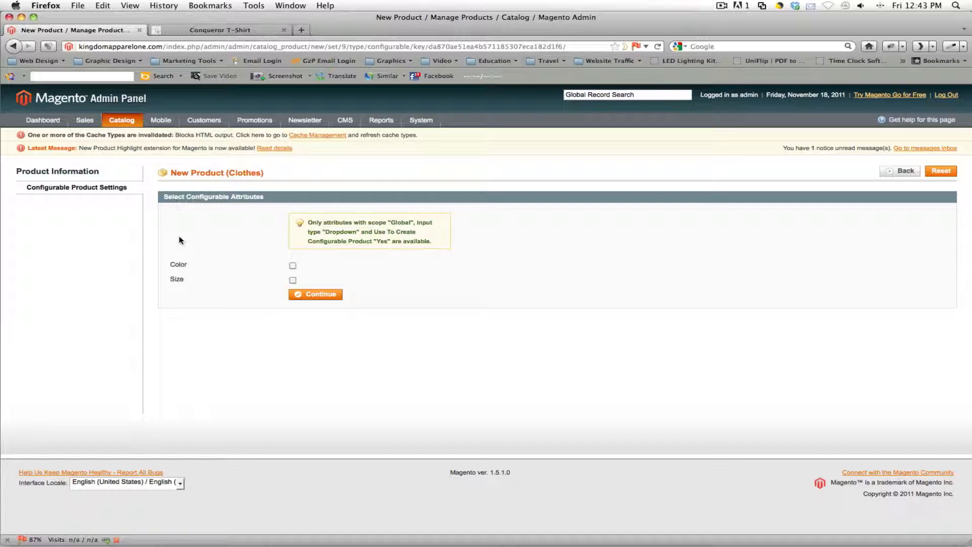
- Select Color and Size as the configurable attributes and continue to the product form
left_click(293, 265)
left_click(293, 280)
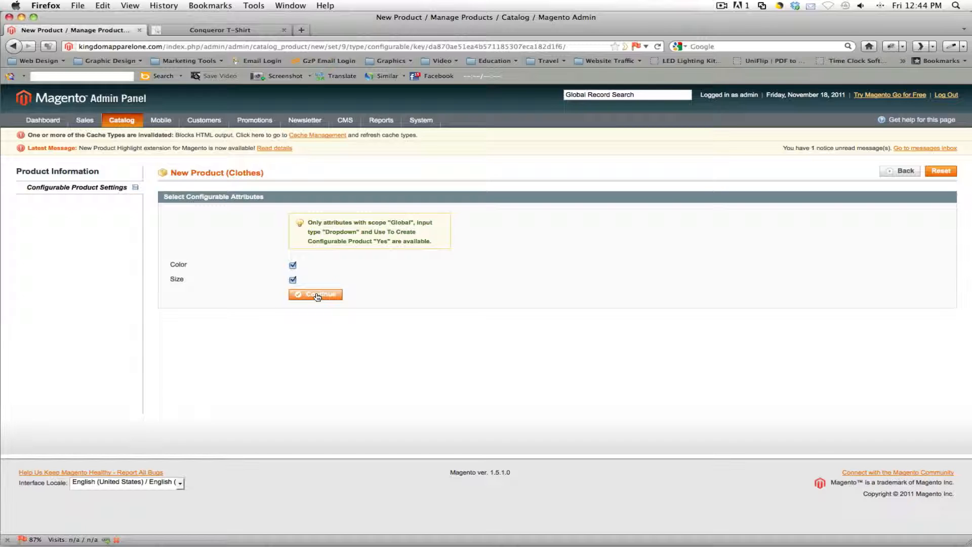
left_click(316, 295)
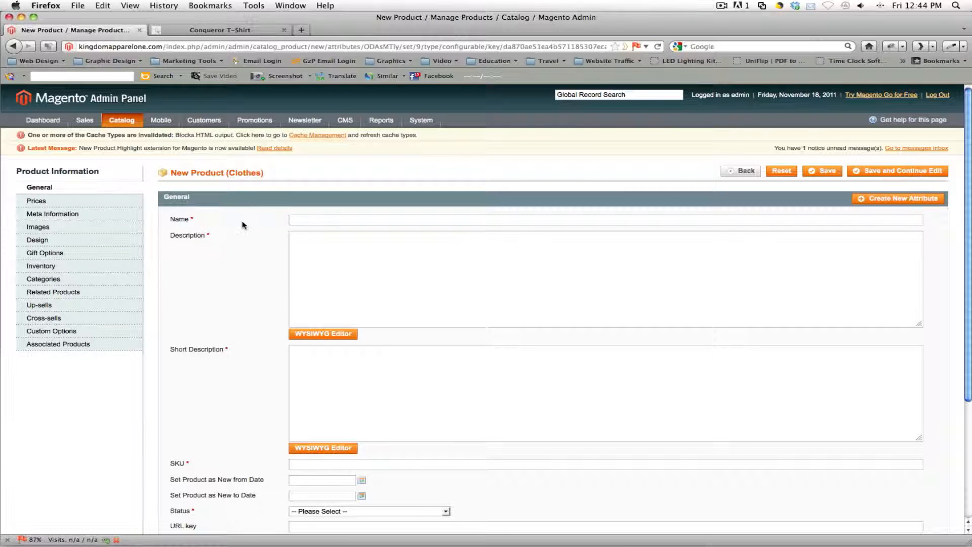
- Name the new product "Multi Color Test"
scroll(243, 225, "down", 5)
scroll(243, 226, "up", 5)
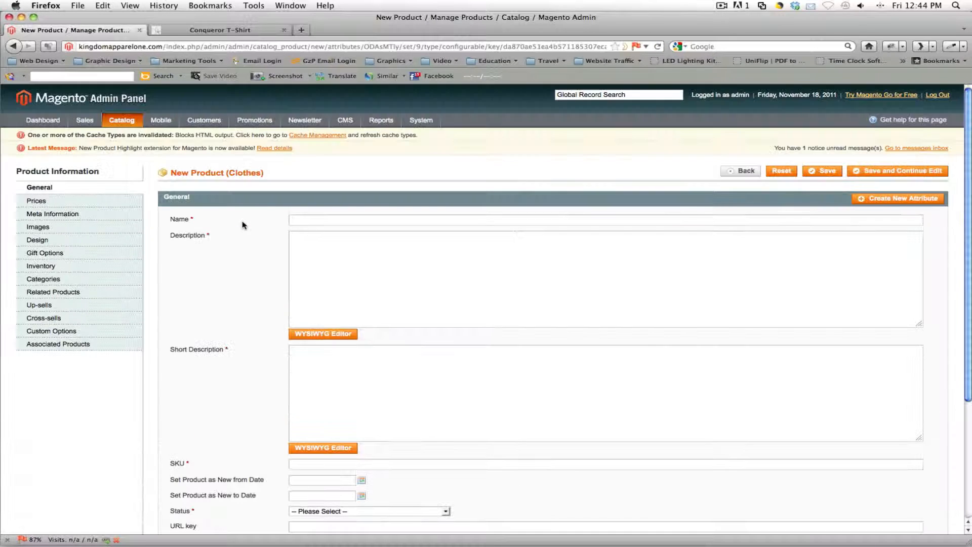
left_click(319, 219)
type("Mul")
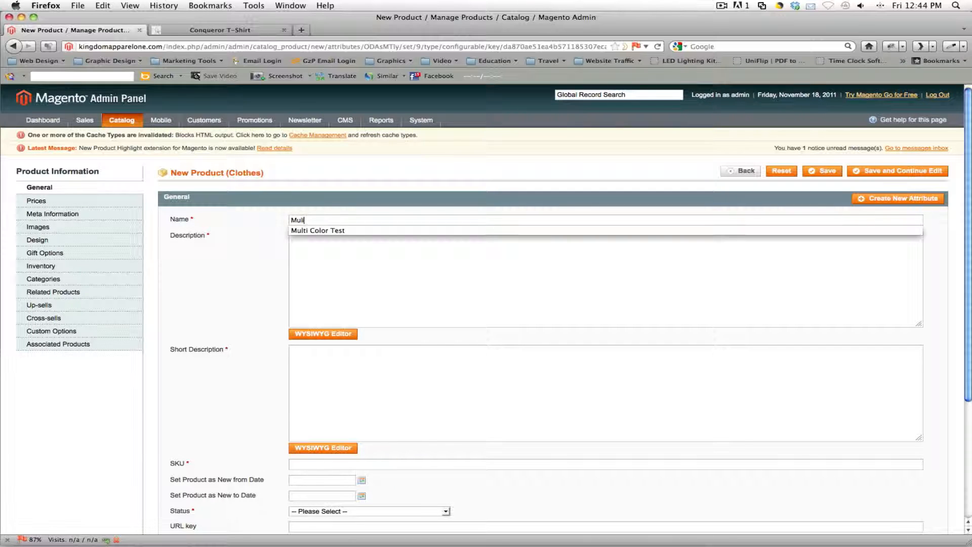
key("Escape")
type("ti Color tst")
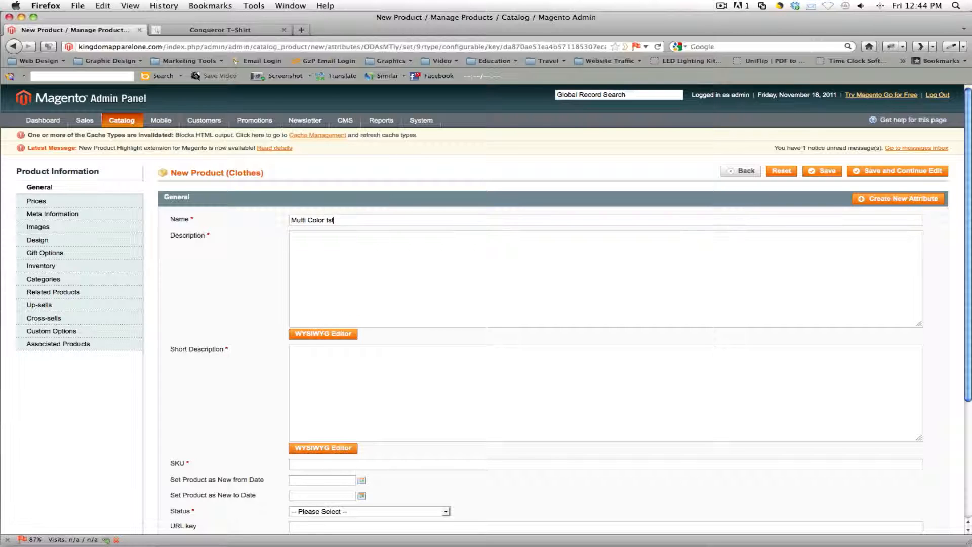
key("BackSpace")
key("BackSpace")
key("BackSpace")
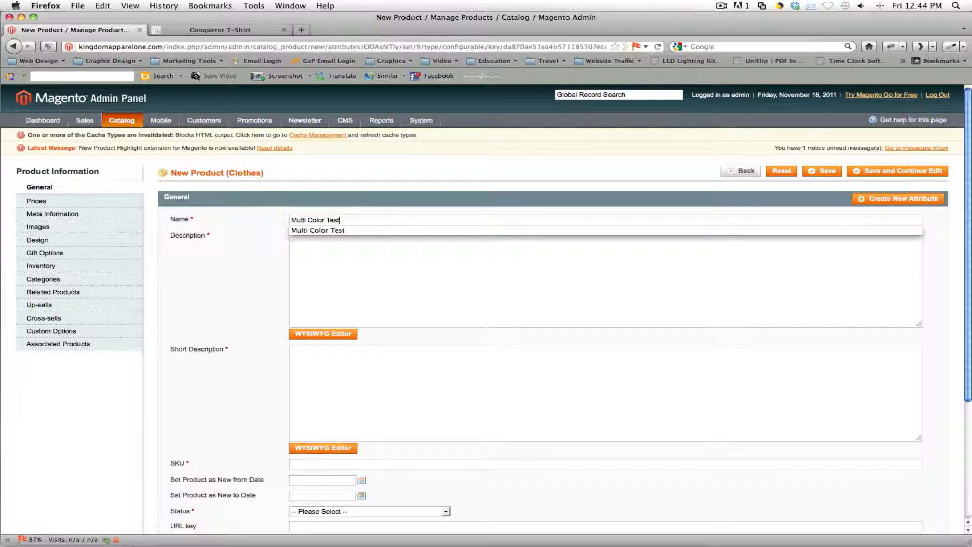
key("Tab")
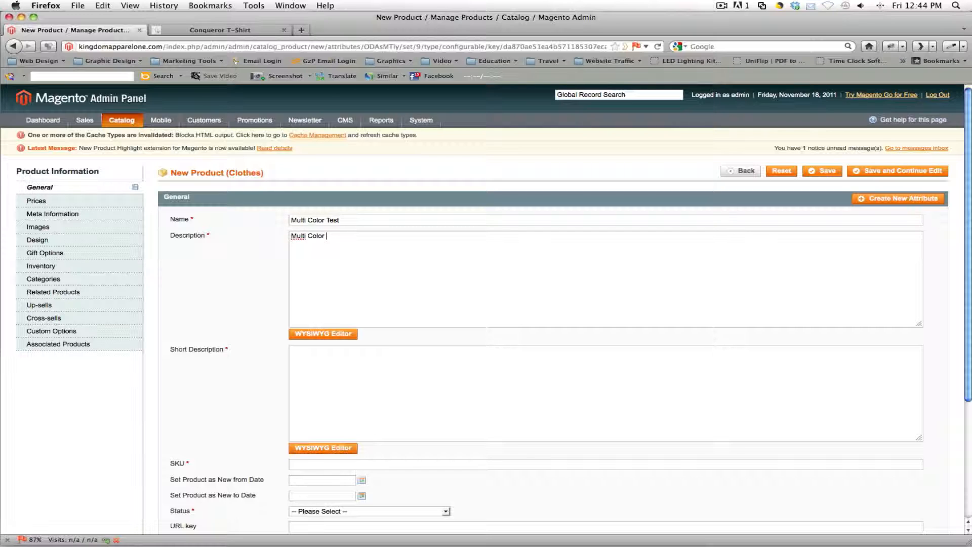
- Enter "Multi Color Test" as both the product's description and short description
key("Tab")
key("Tab")
type("Multi Colo")
key("Tab")
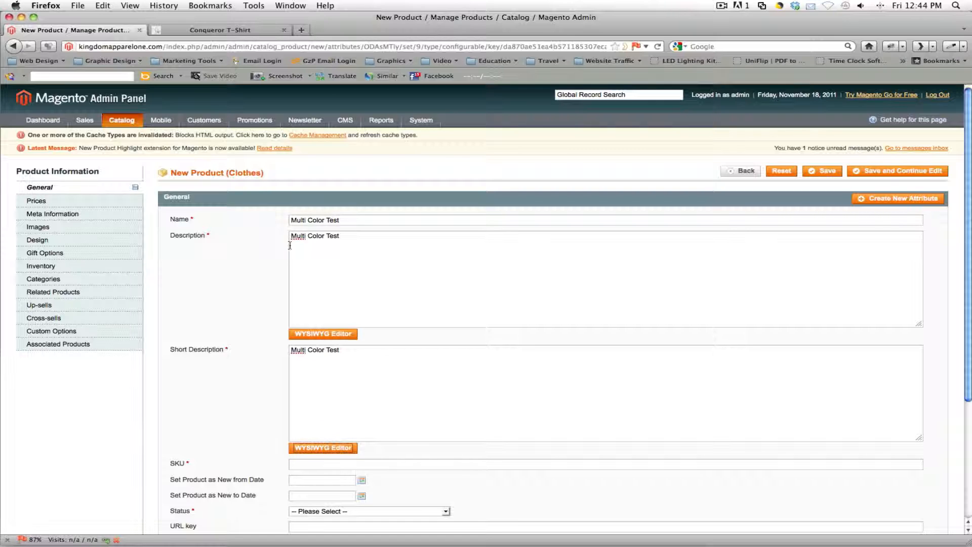
- Set the SKU to 26 and both the new-from and new-to dates to 11/18/11
left_click(408, 467)
type("26")
left_click(361, 480)
left_click(340, 461)
left_click(362, 496)
left_click(339, 477)
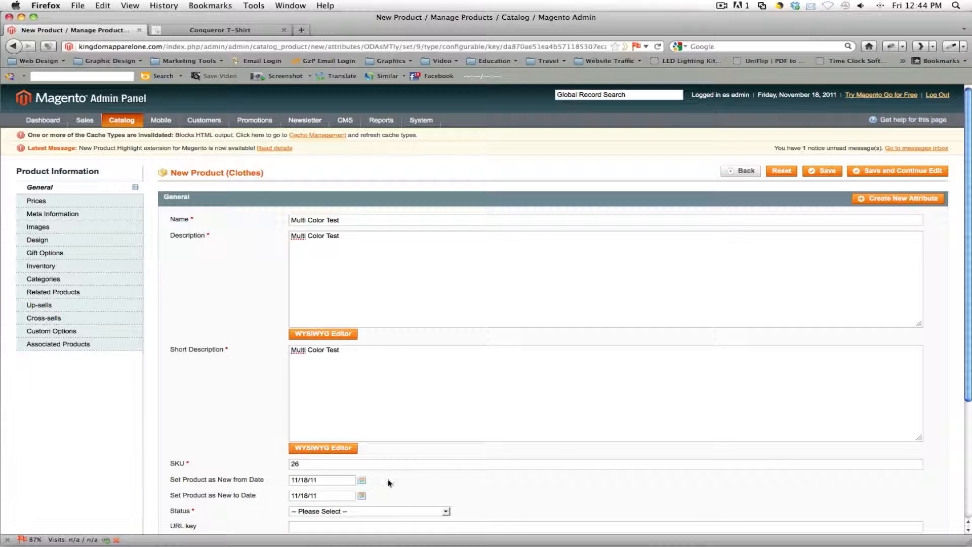
- Set the product's status to Enabled
scroll(389, 483, "down", 5)
left_click(390, 377)
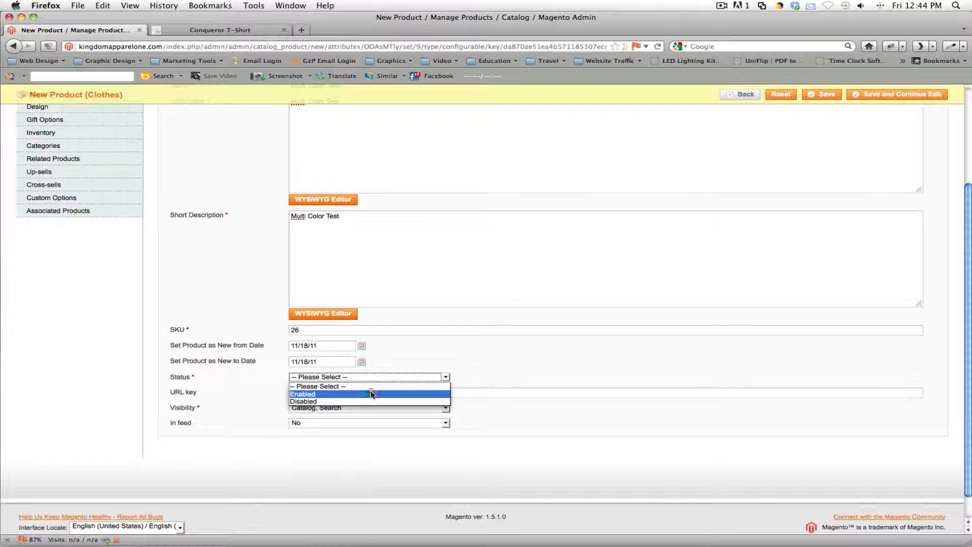
left_click(373, 394)
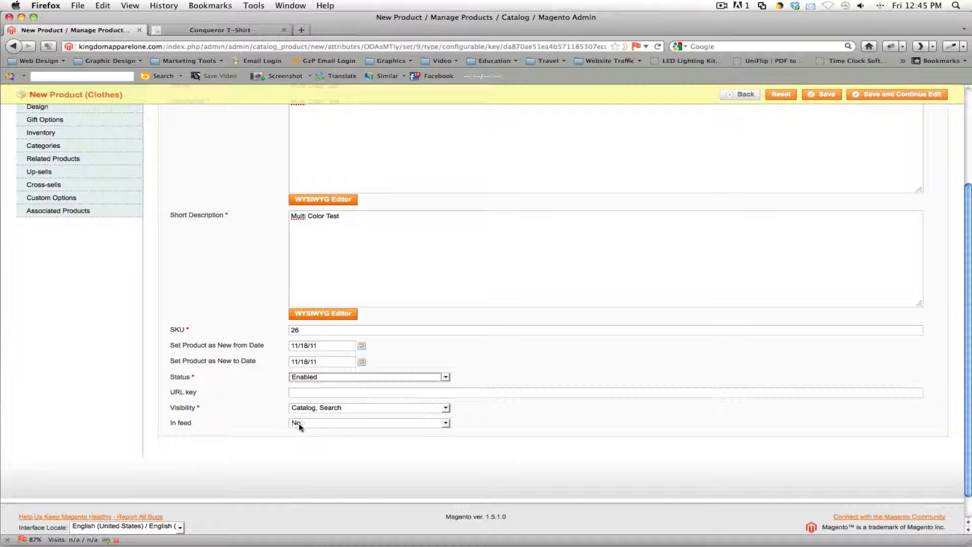
scroll(248, 428, "up", 3)
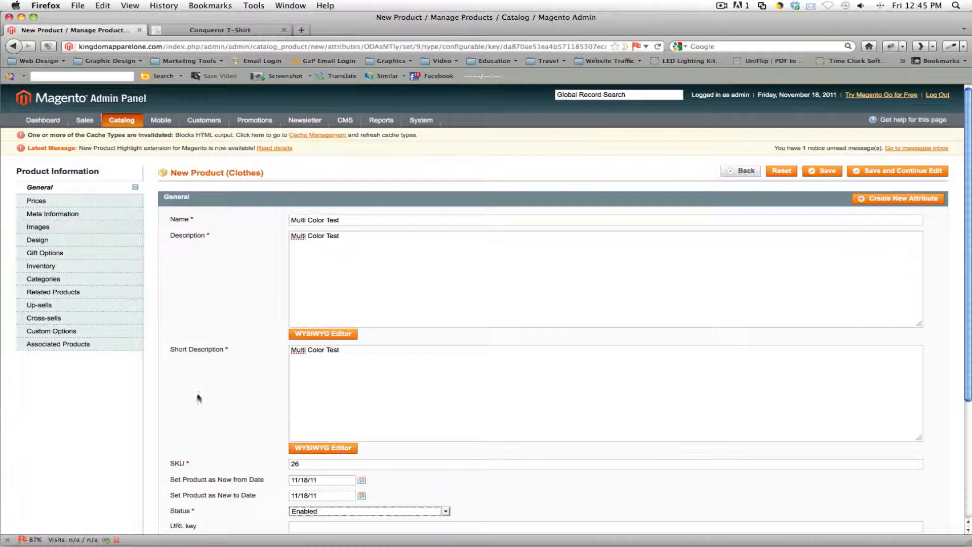
- Set the product's price to 19.99 and its tax class to None
left_click(65, 201)
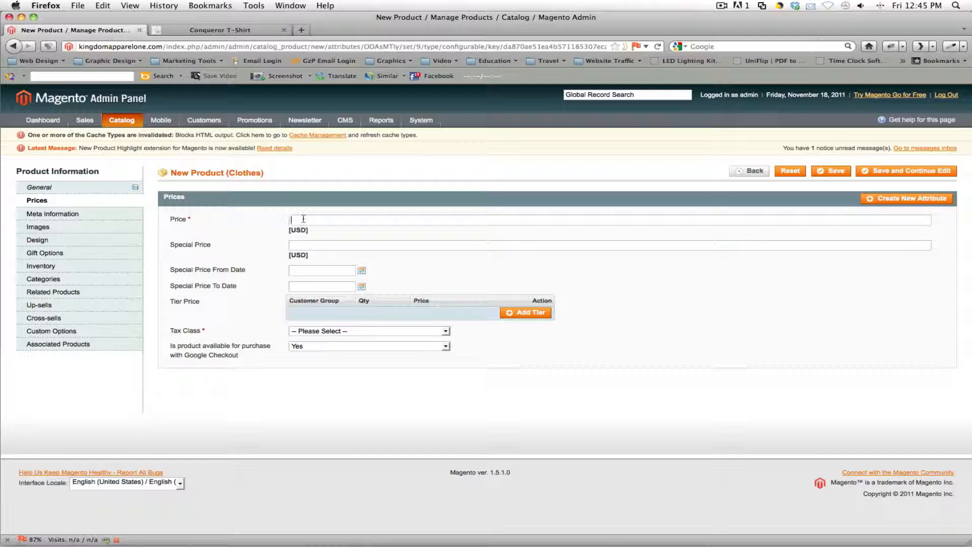
type("19.99")
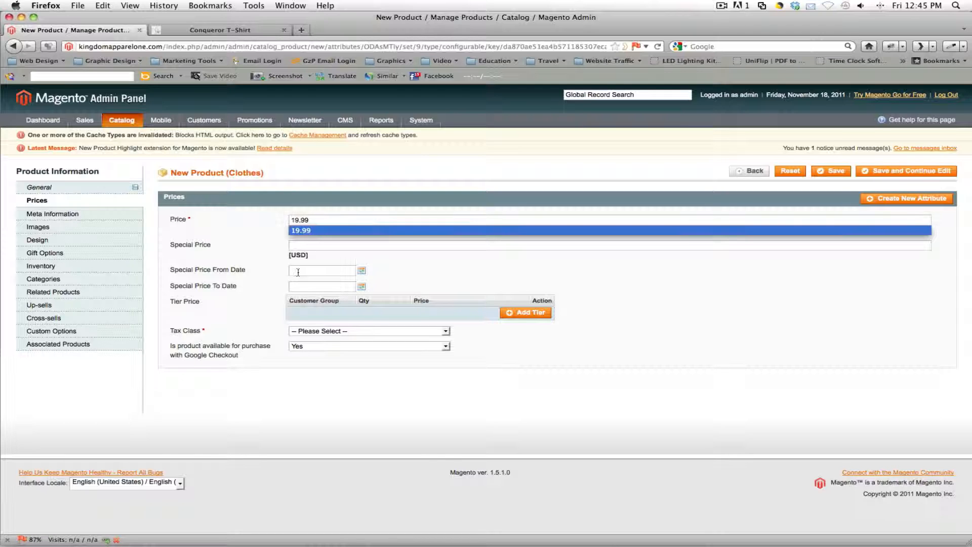
left_click(317, 330)
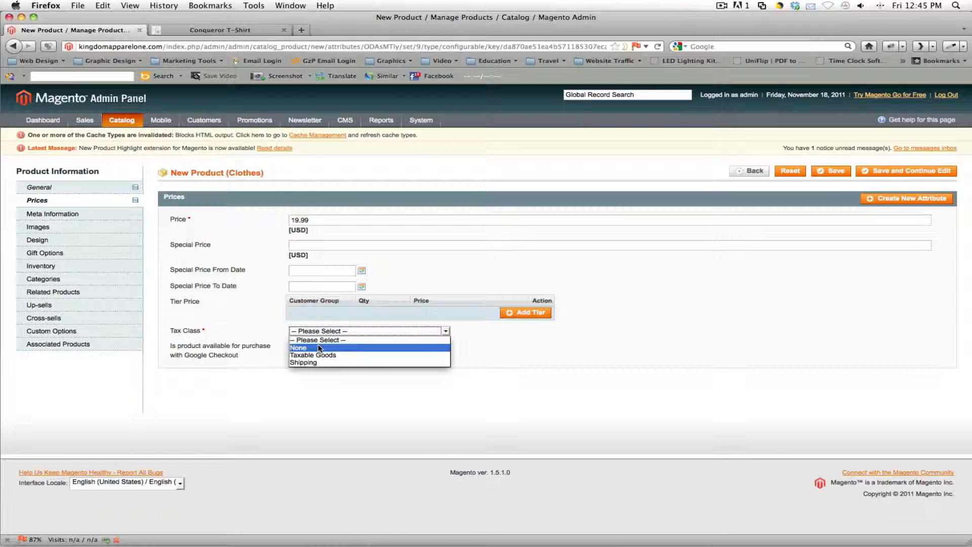
left_click(318, 347)
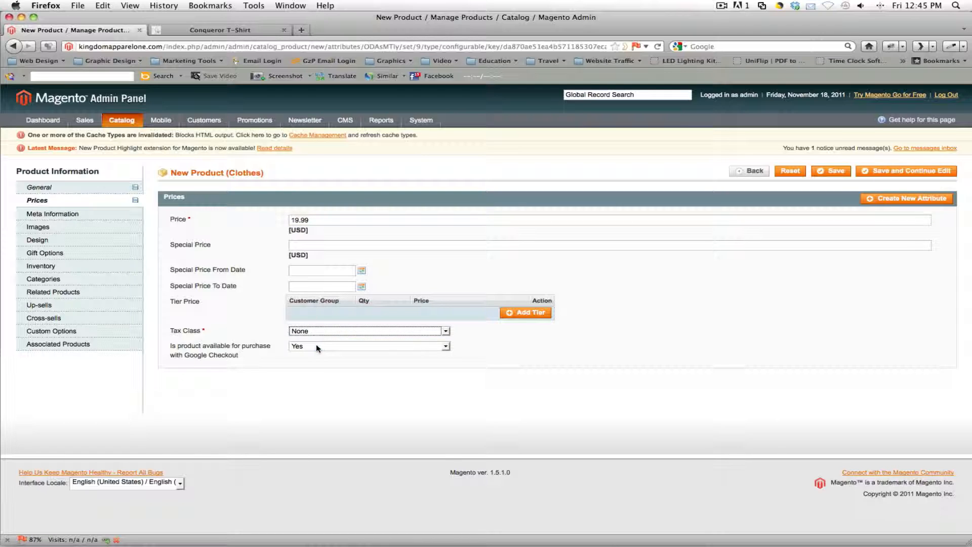
- Browse for product images in business/Grindahz/clients/Kingdom Apperal/kingdomApparel/t-shirt images/conqueror-tshirt and show the folder's files as icons
left_click(54, 227)
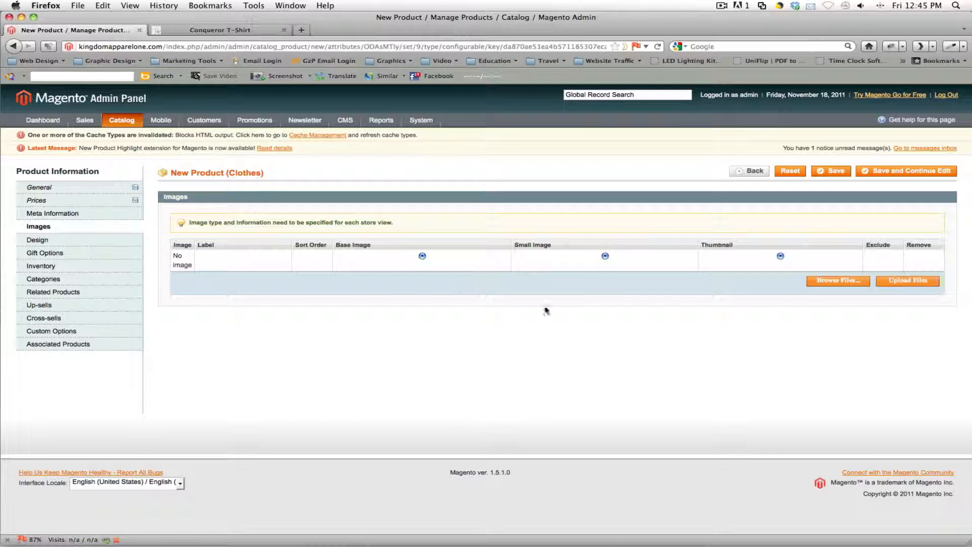
left_click(822, 282)
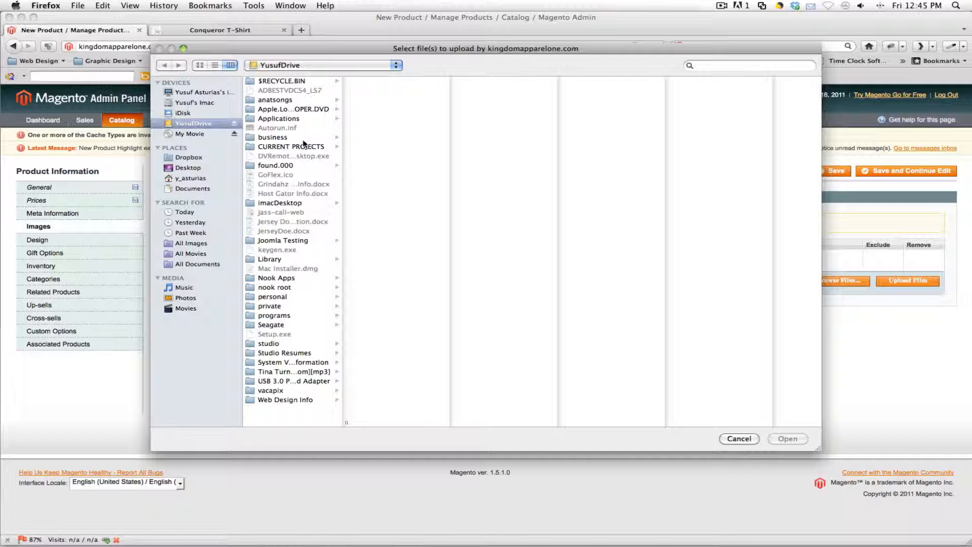
left_click(303, 138)
left_click(377, 119)
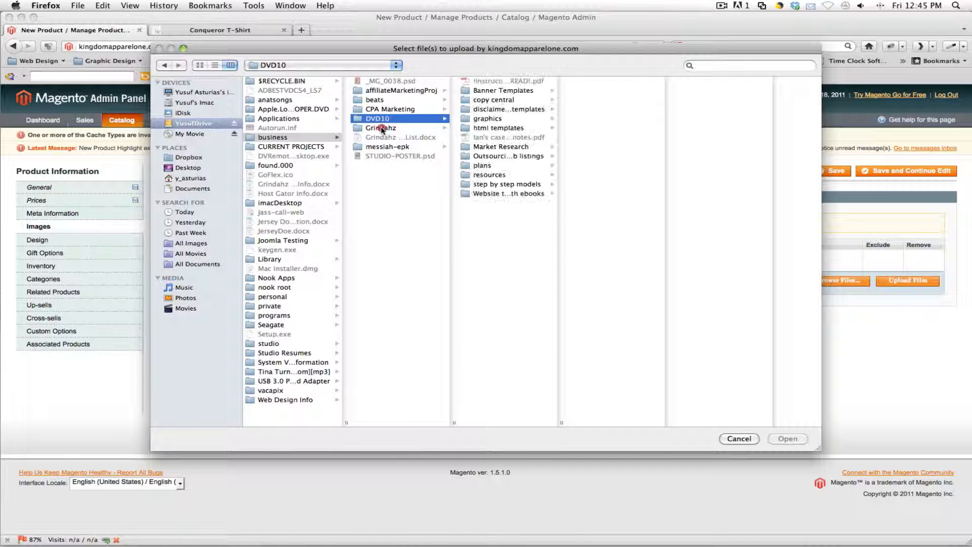
left_click(382, 128)
left_click(488, 109)
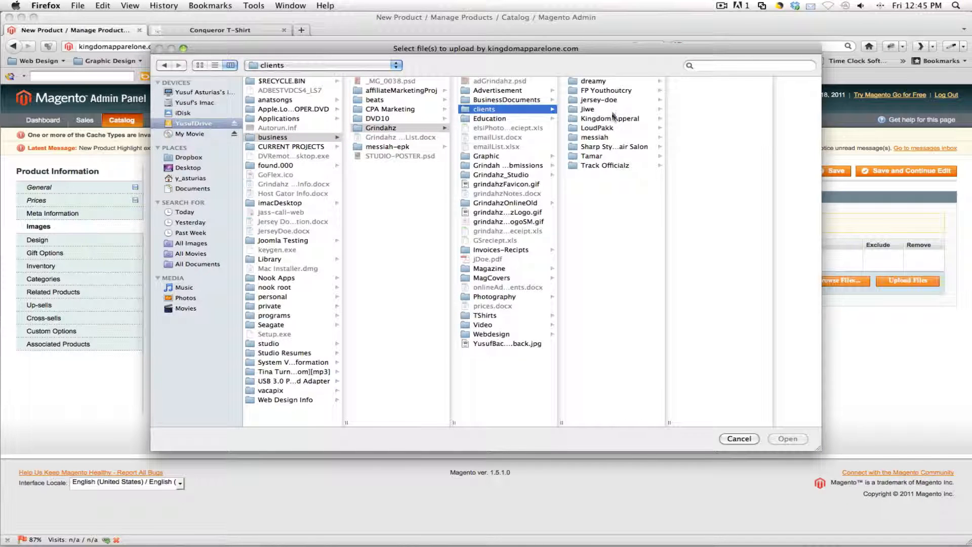
left_click(613, 118)
left_click(717, 138)
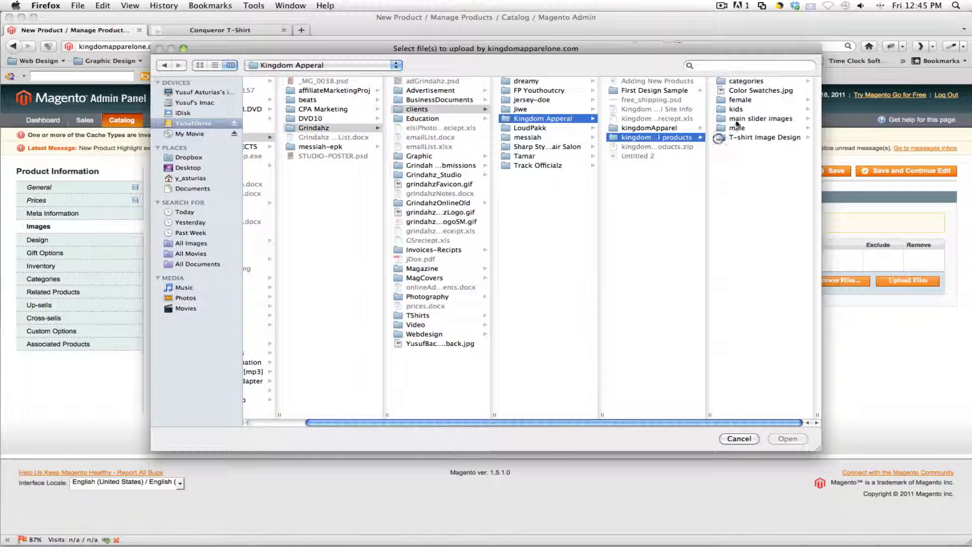
left_click(703, 128)
left_click(740, 101)
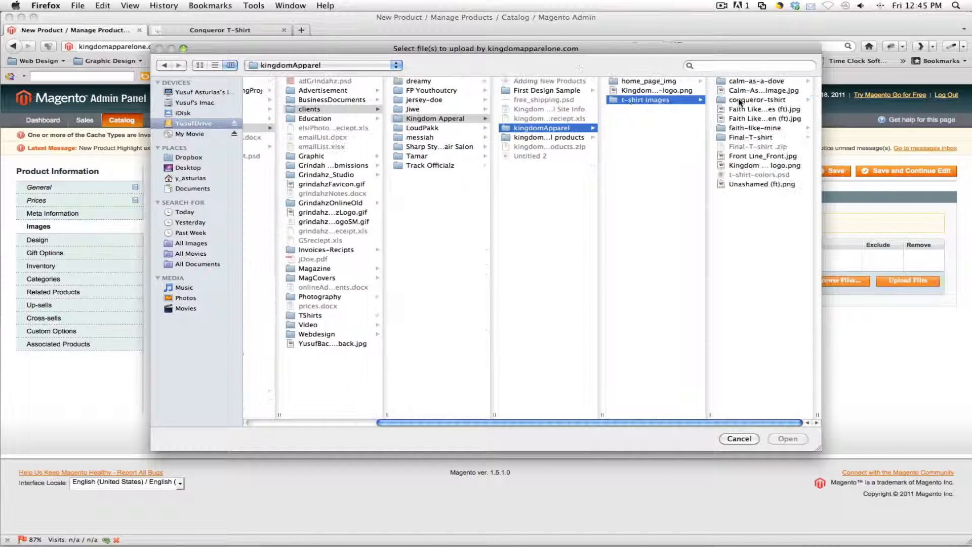
left_click(746, 101)
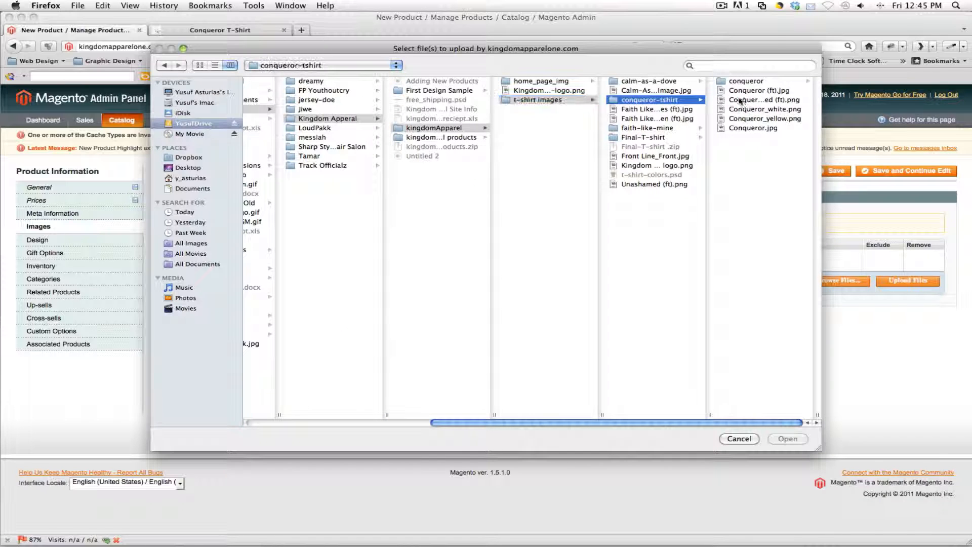
left_click(200, 65)
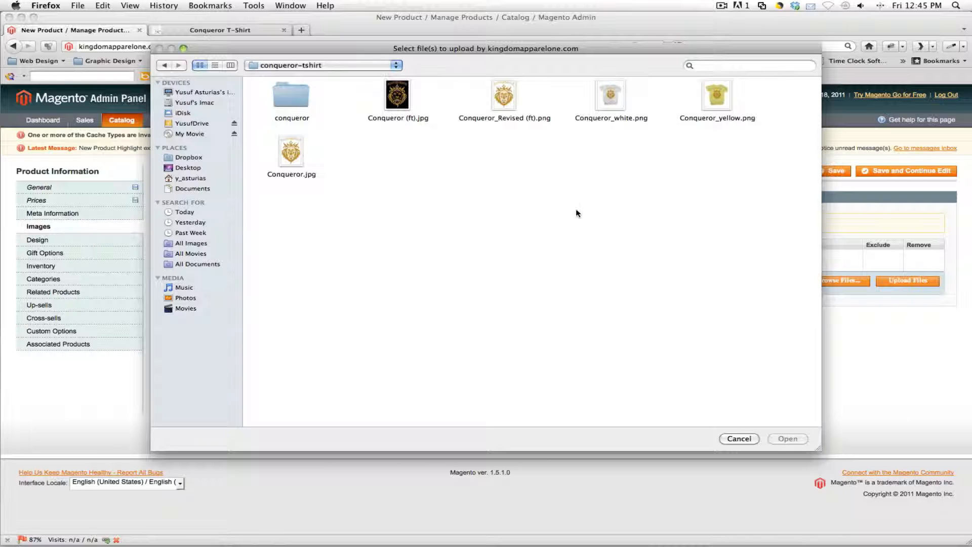
left_click(609, 91)
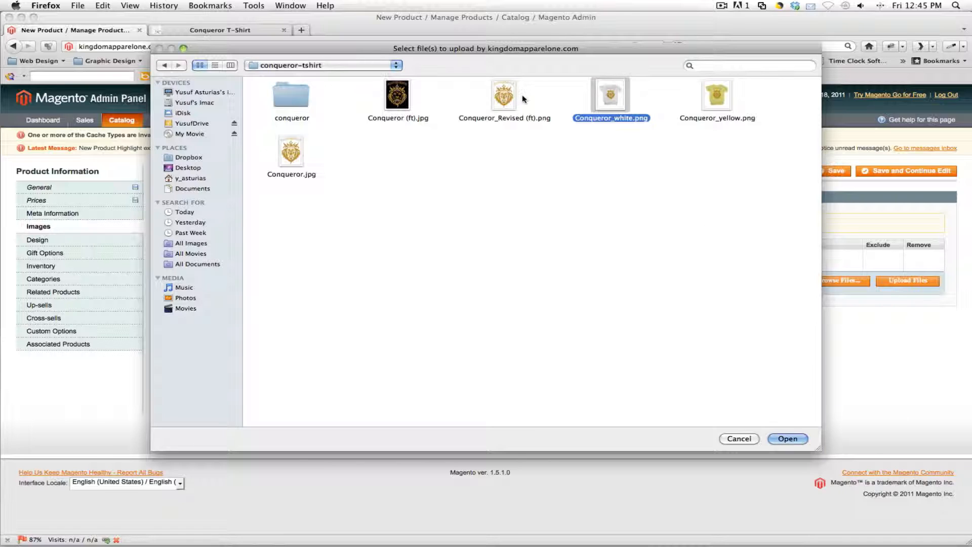
left_click(715, 100, "super")
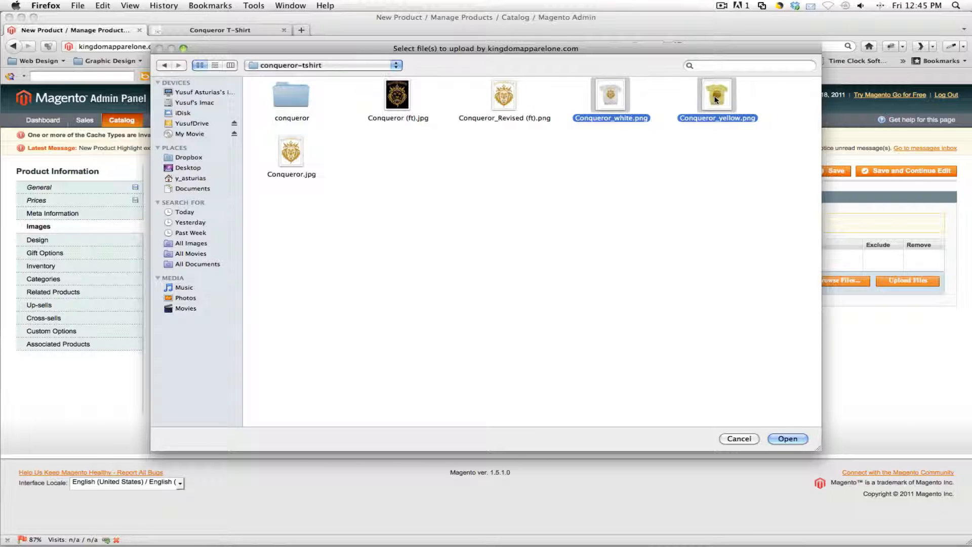
left_click(401, 100, "super")
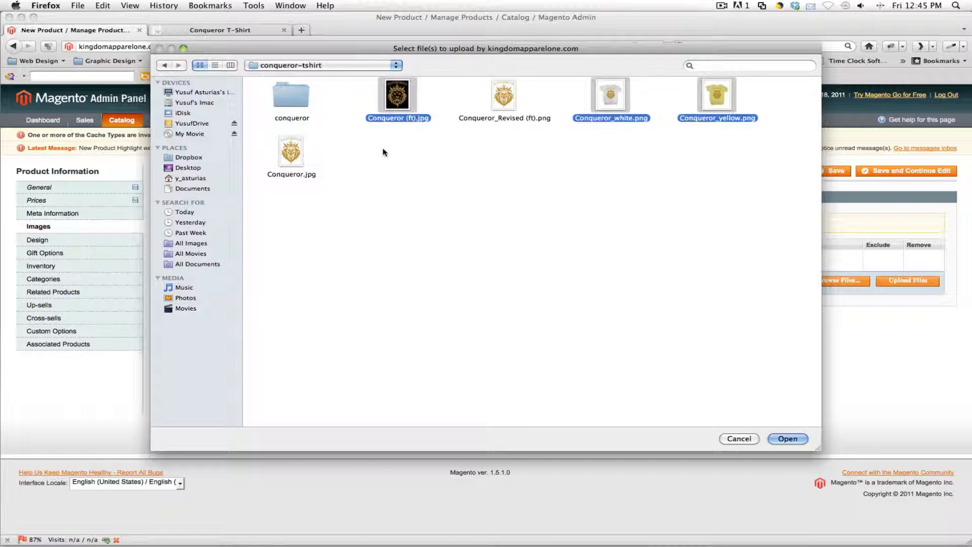
left_click(436, 162)
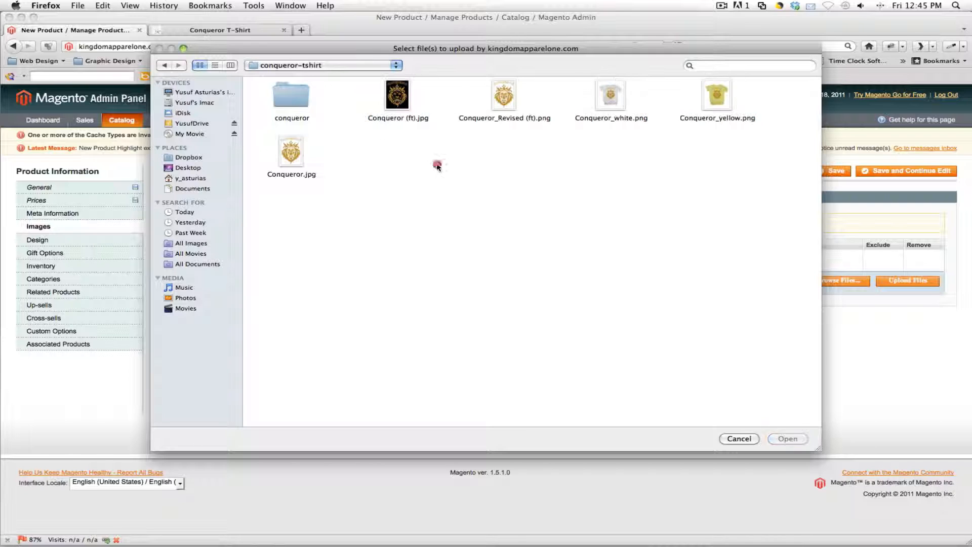
left_click(397, 101)
left_click(301, 156, "shift")
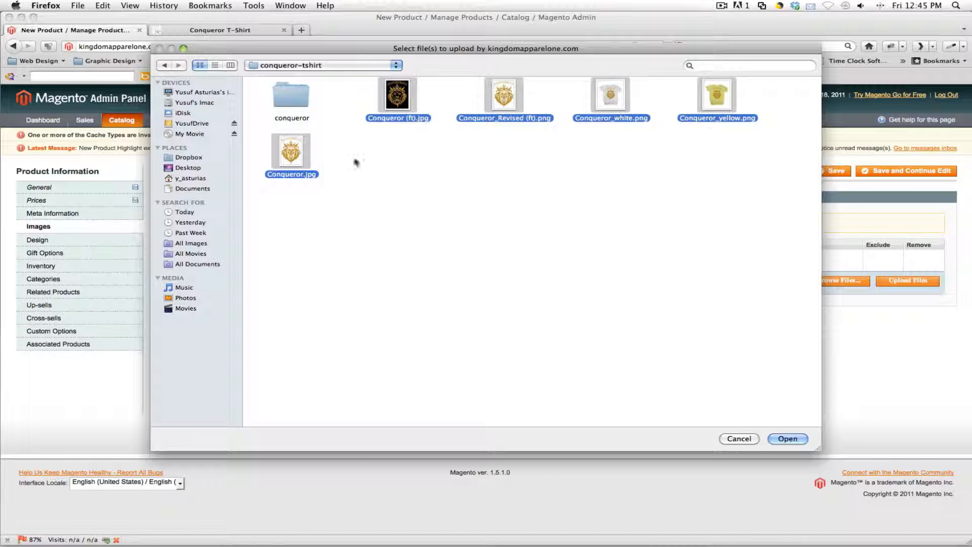
left_click(487, 154)
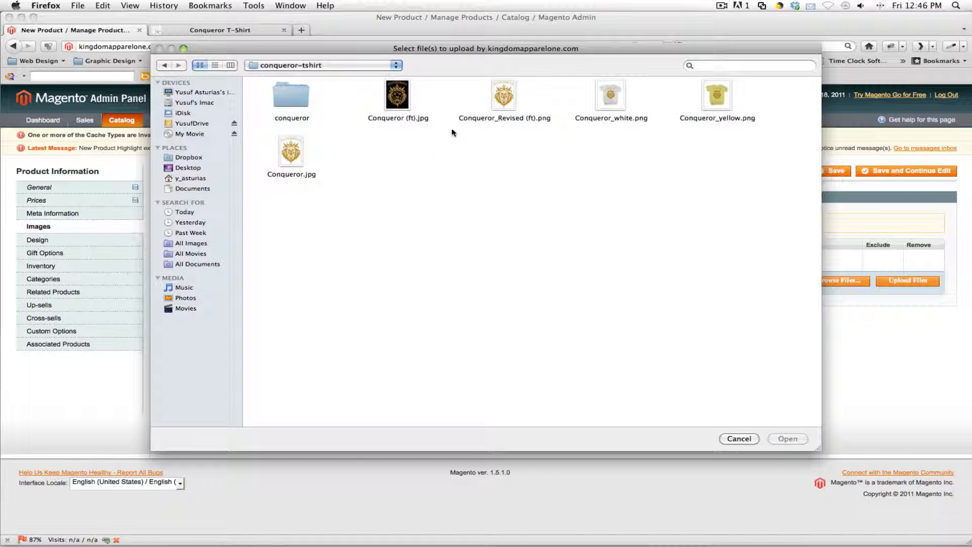
- Upload Conqueror (ft).jpg, Conqueror_white.png and Conqueror_yellow.png as the product's images
left_click(399, 102)
left_click(611, 96, "super")
left_click(717, 99, "super")
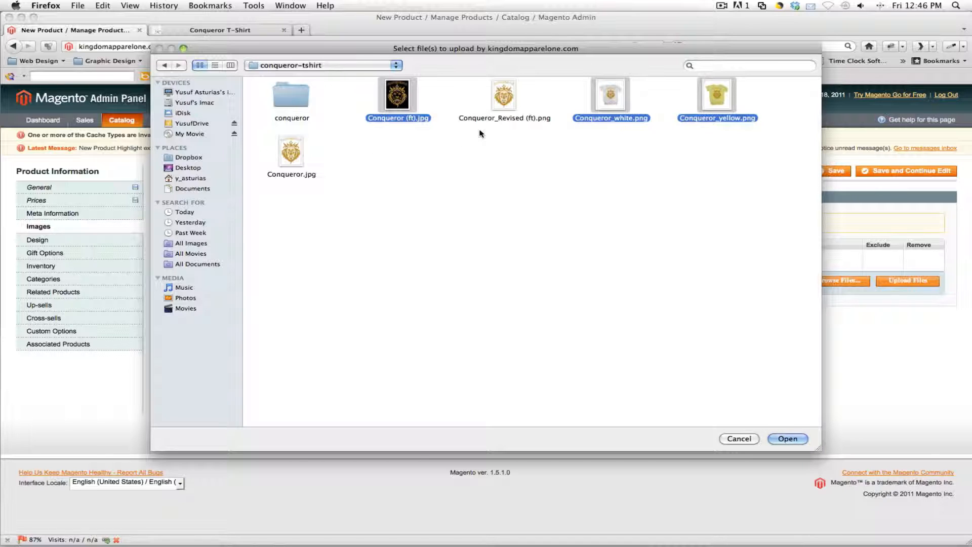
left_click(782, 439)
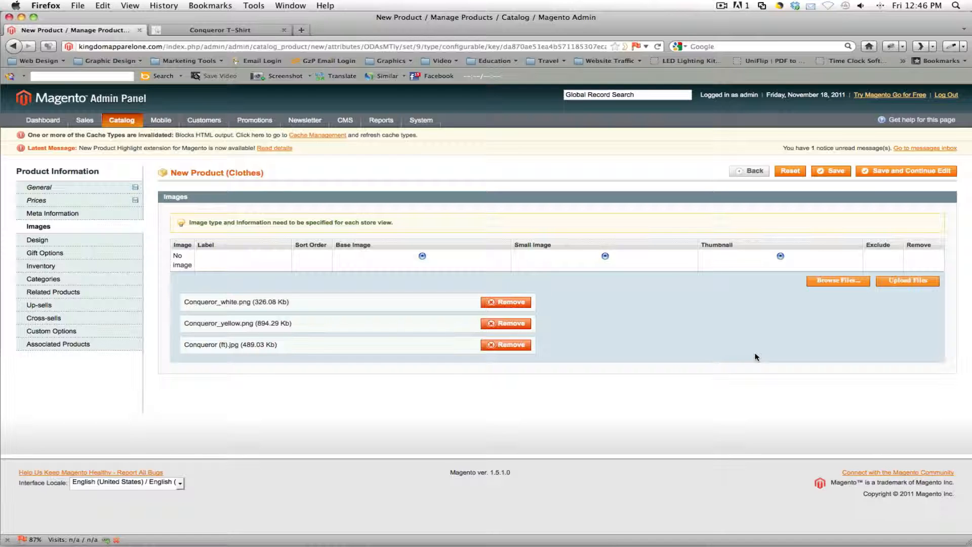
left_click(911, 281)
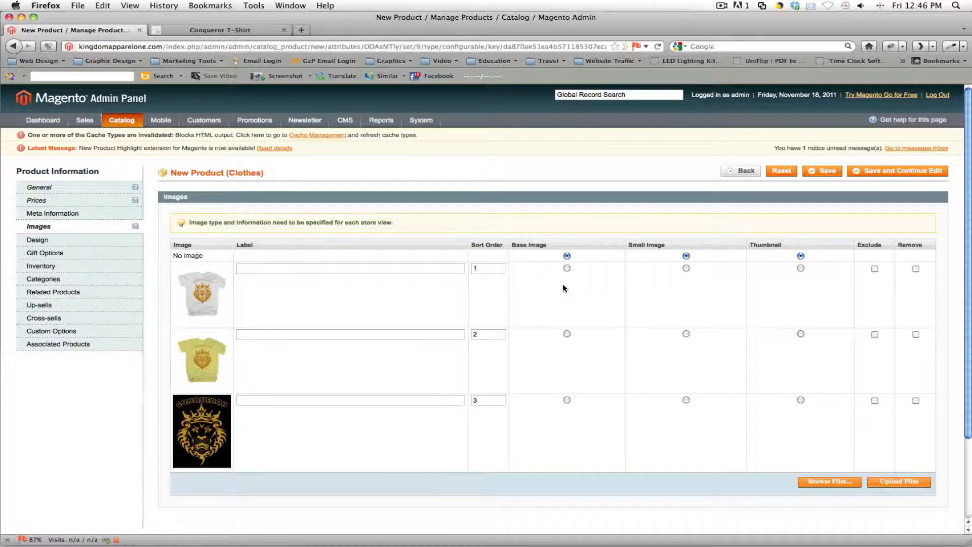
- Assign the white T-shirt picture as the product's base image
left_click(567, 269)
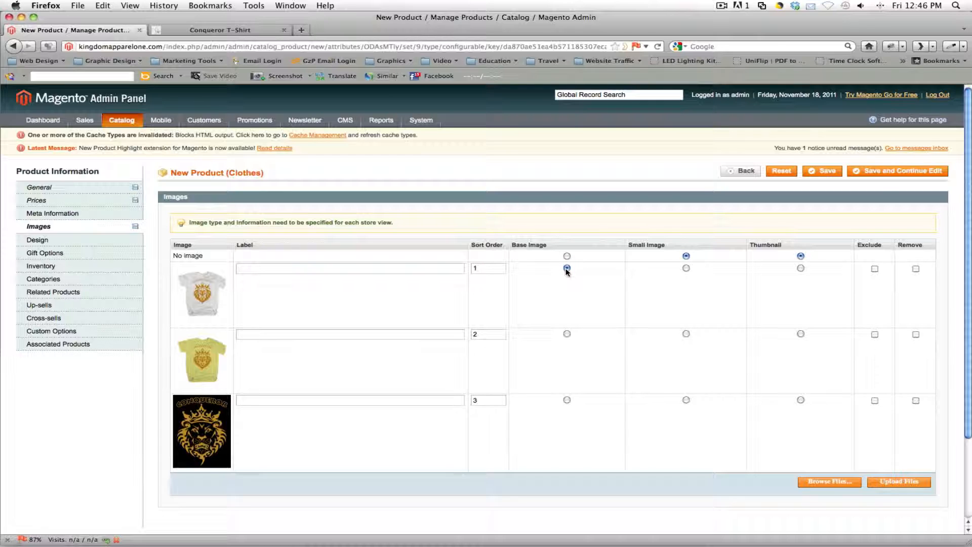